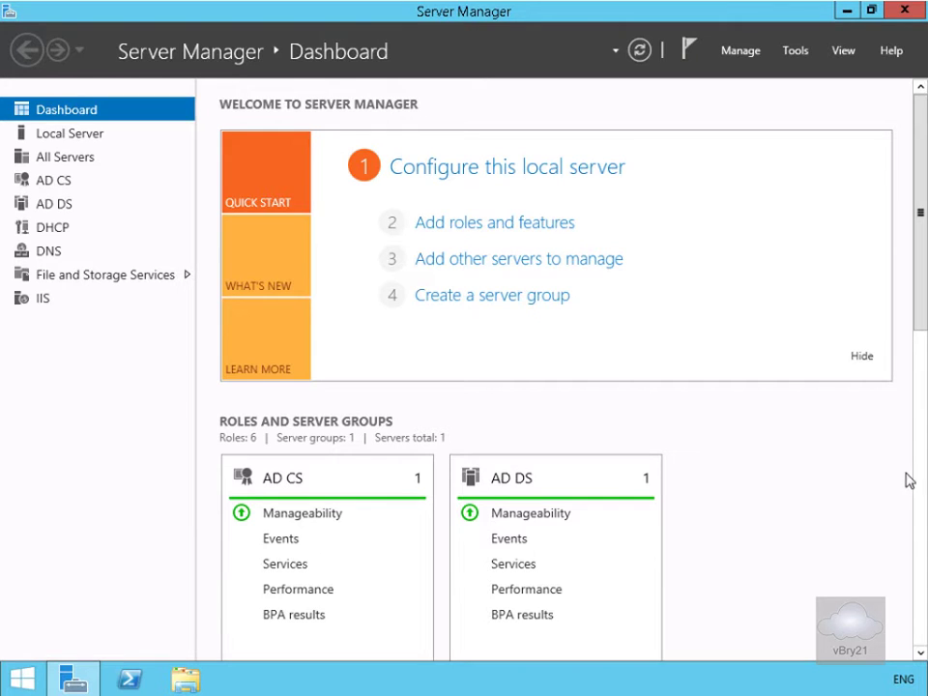
Open Server Manager's Tools menu to list the administrative tools.
left_click(797, 52)
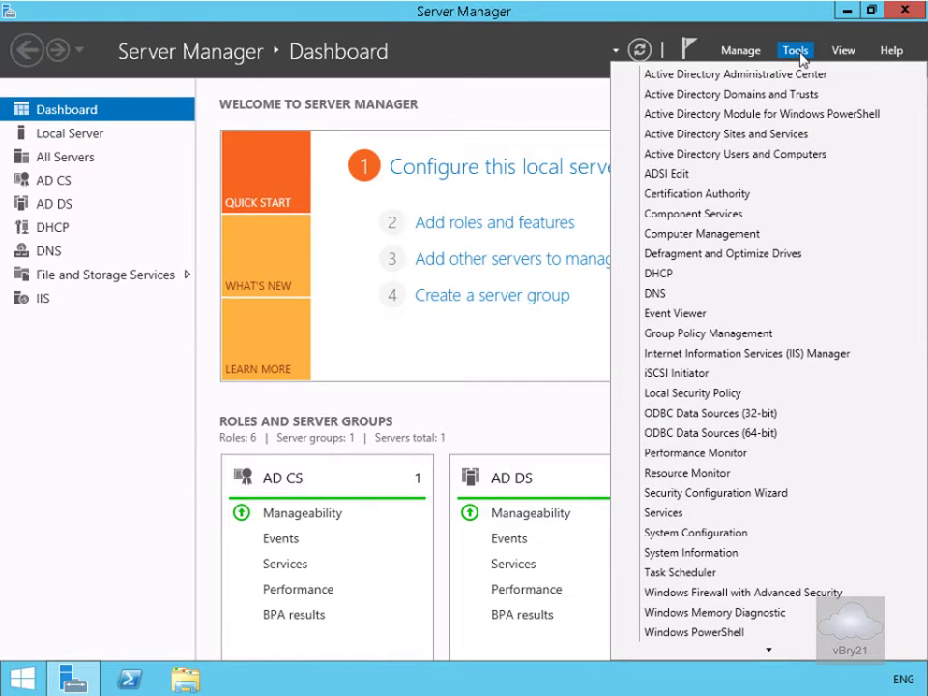
Launch Group Policy Management and browse Forest > Domains > Adatum.com > Group Policy Objects.
left_click(715, 334)
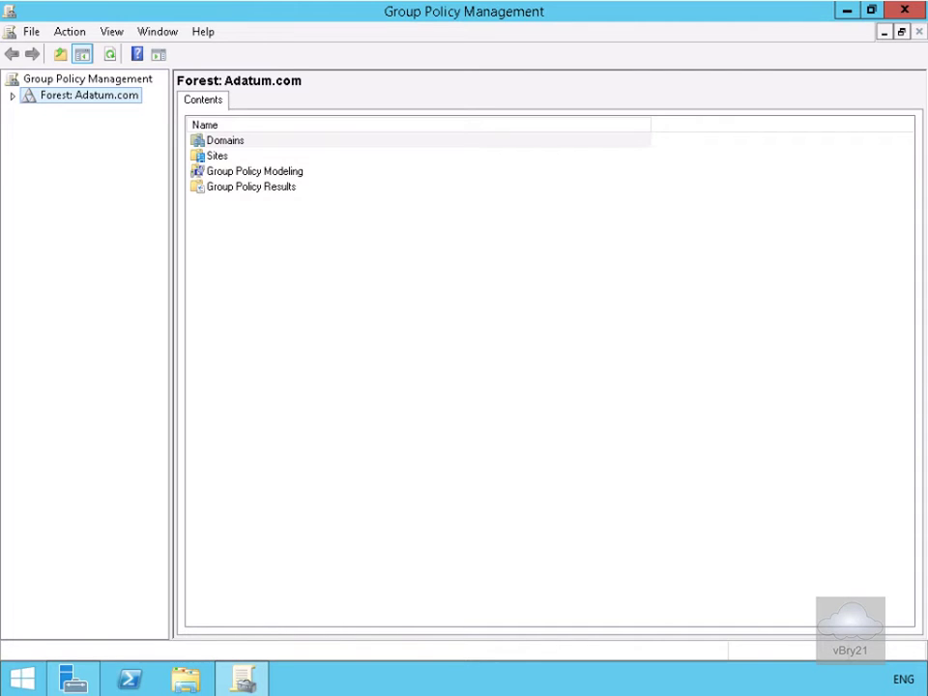
left_click(14, 96)
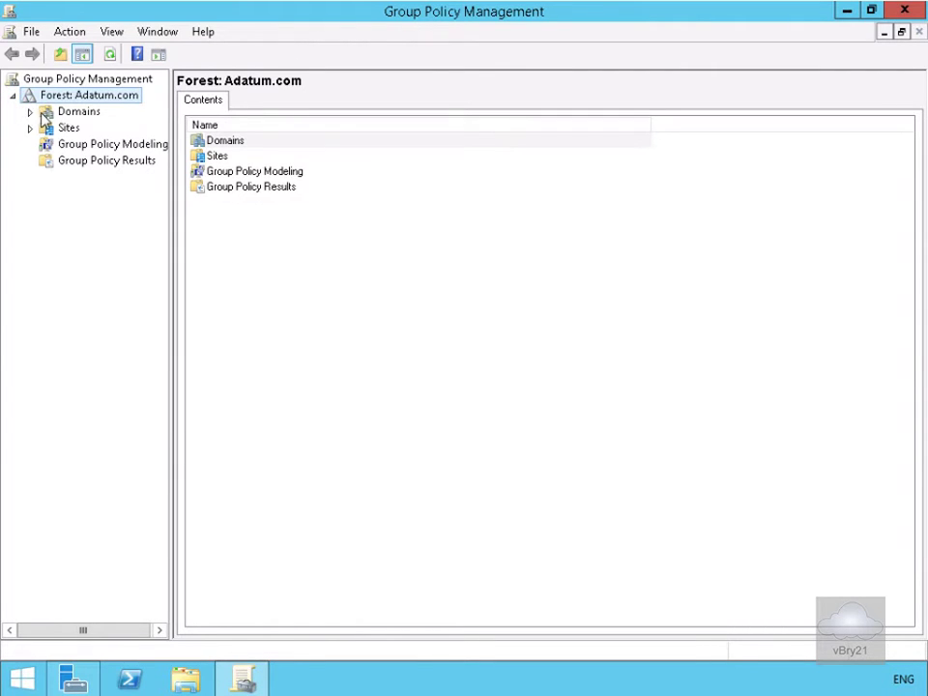
left_click(30, 112)
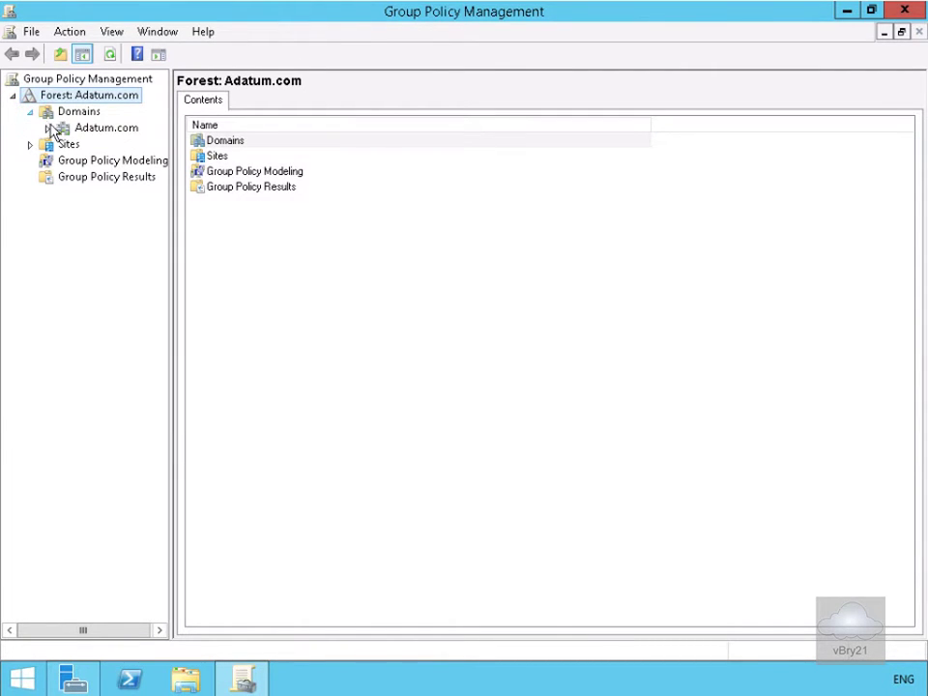
left_click(47, 129)
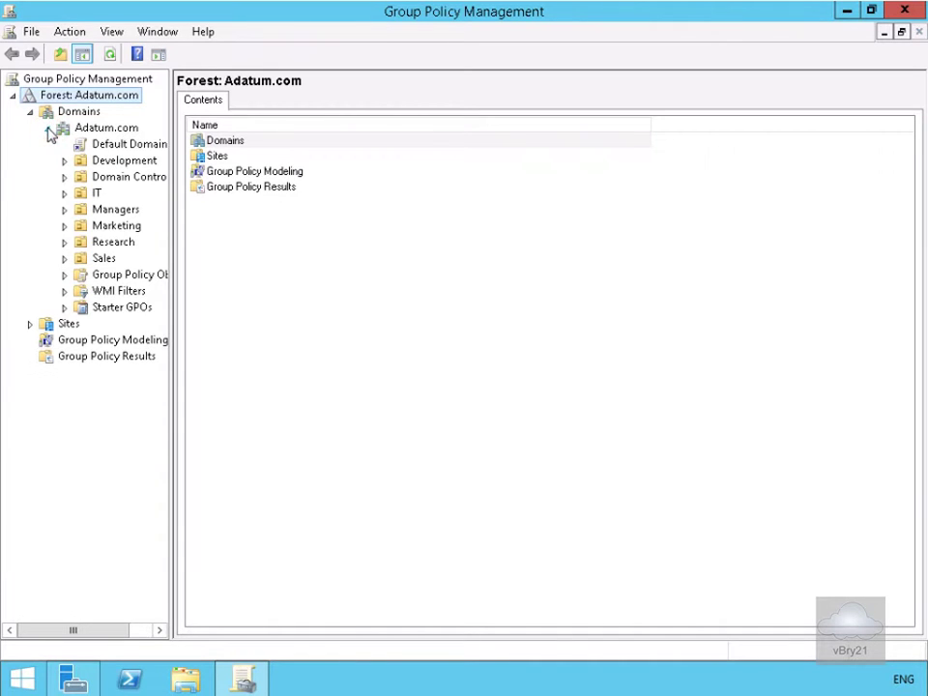
left_click(106, 278)
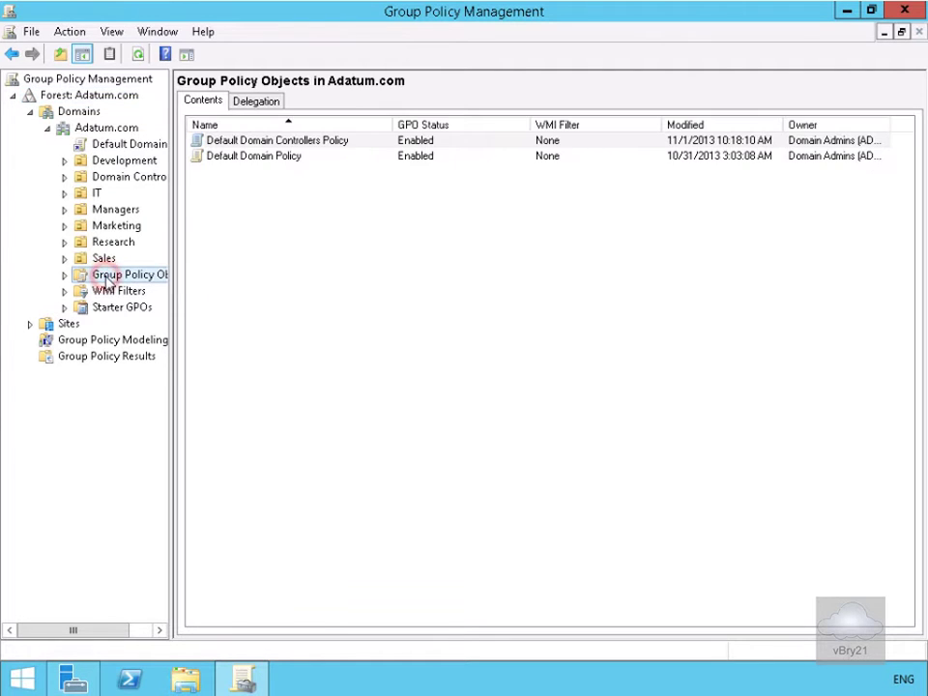
Create a new GPO named 'Desktop' under Group Policy Objects.
right_click(106, 278)
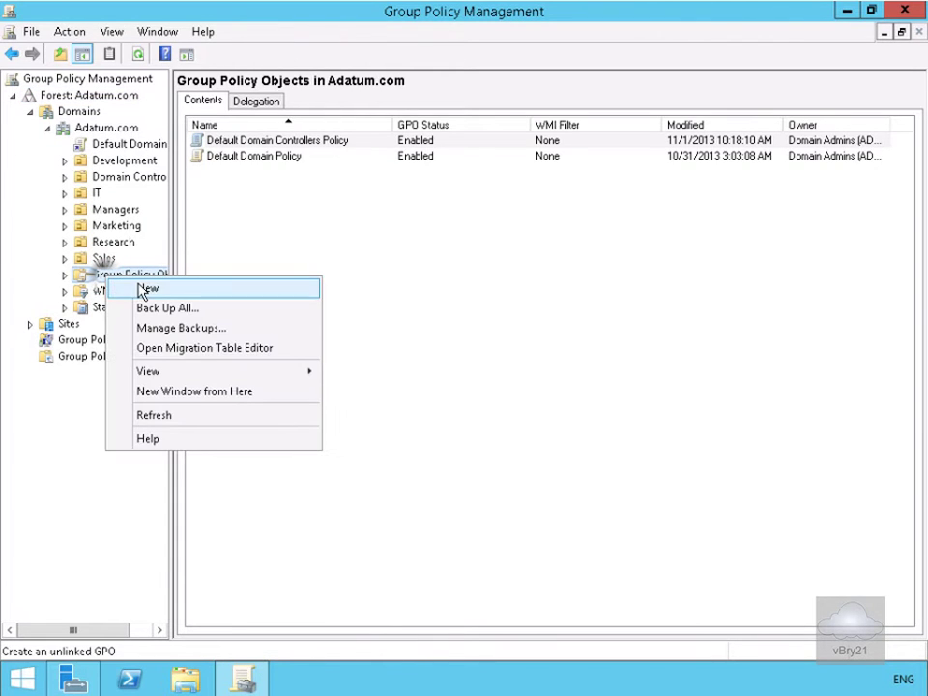
left_click(142, 289)
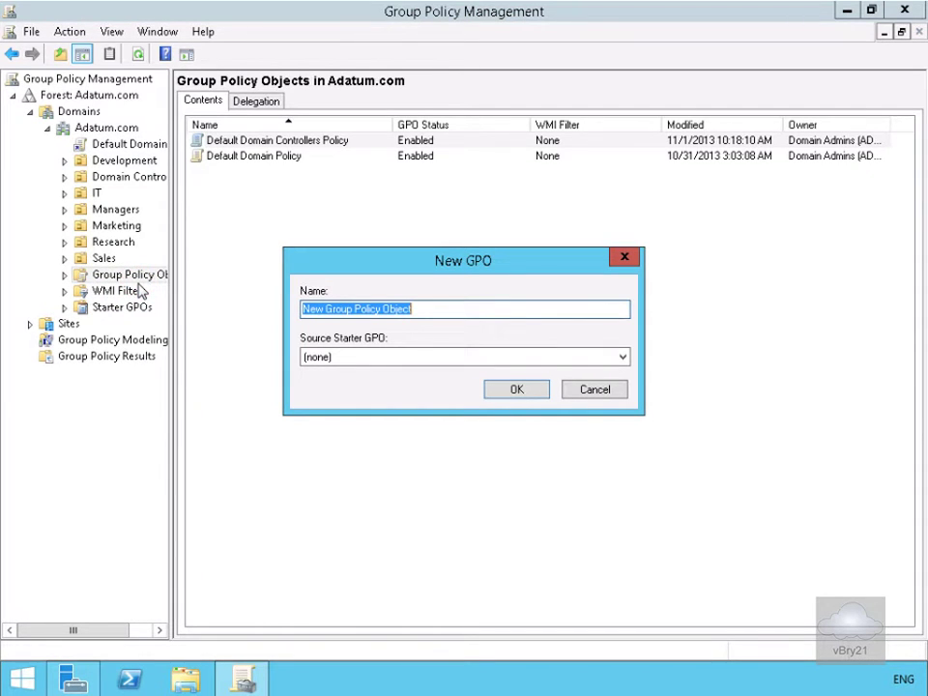
type("De")
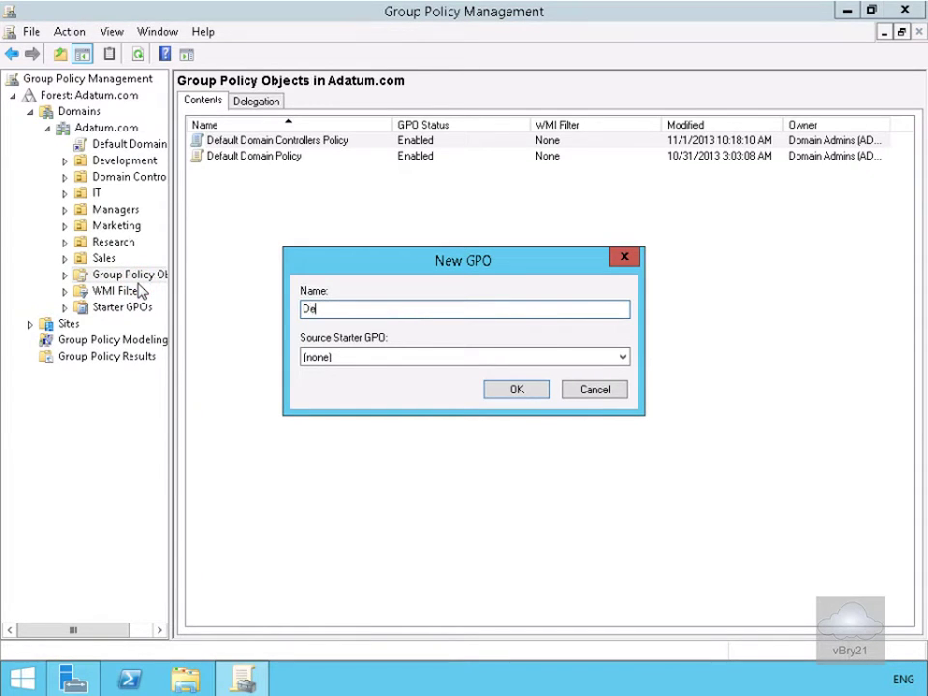
type("sktop")
left_click(492, 389)
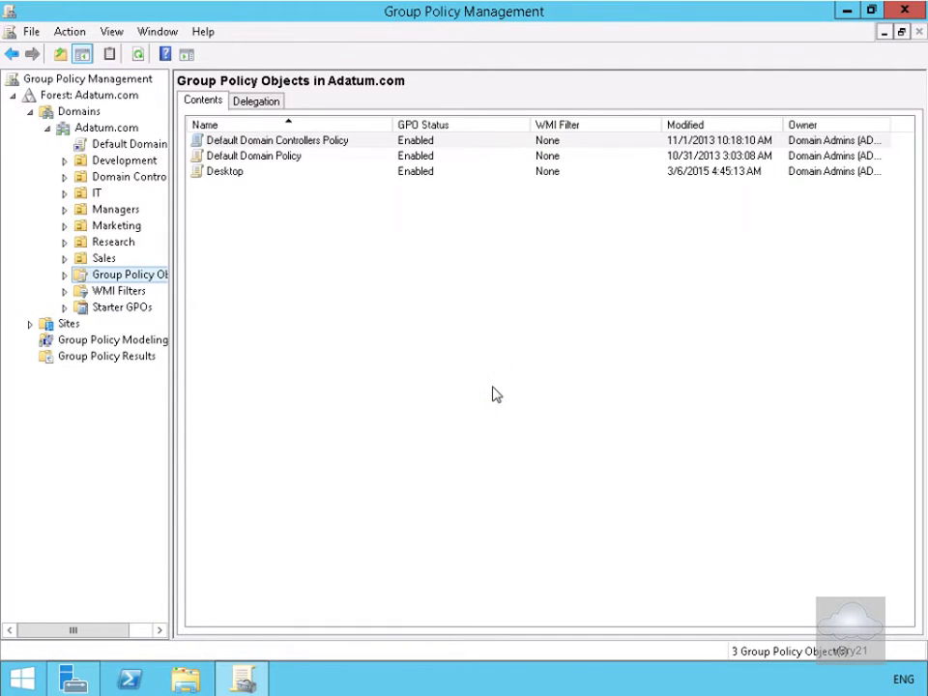
Edit the Desktop GPO in a maximized Group Policy Management Editor window.
right_click(237, 174)
left_click(271, 183)
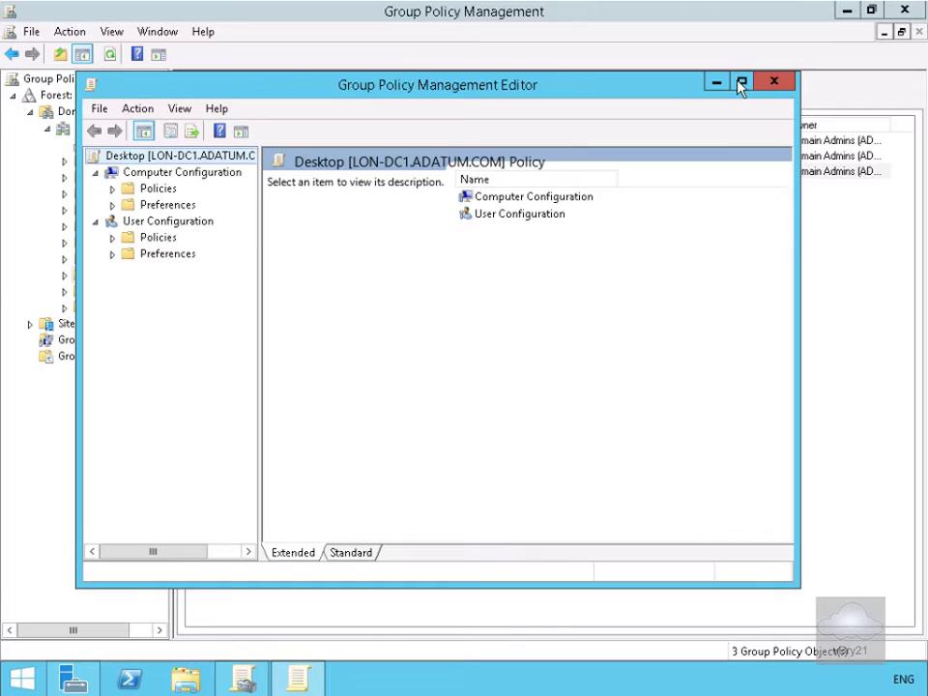
left_click(741, 83)
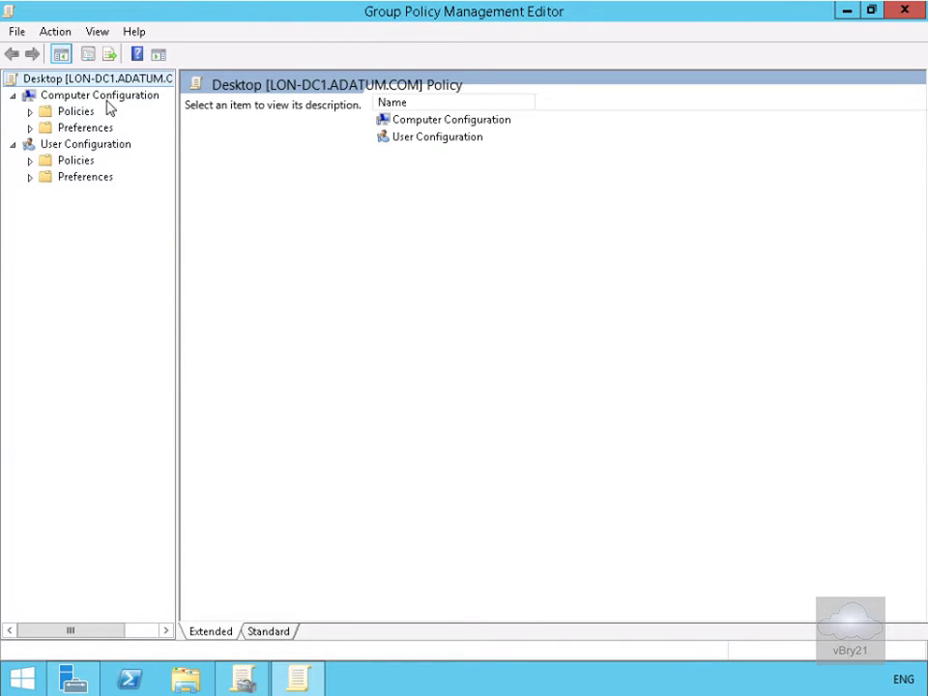
Browse Computer Configuration > Policies > Windows Settings > Security Settings > Local Policies > Security Options.
left_click(31, 113)
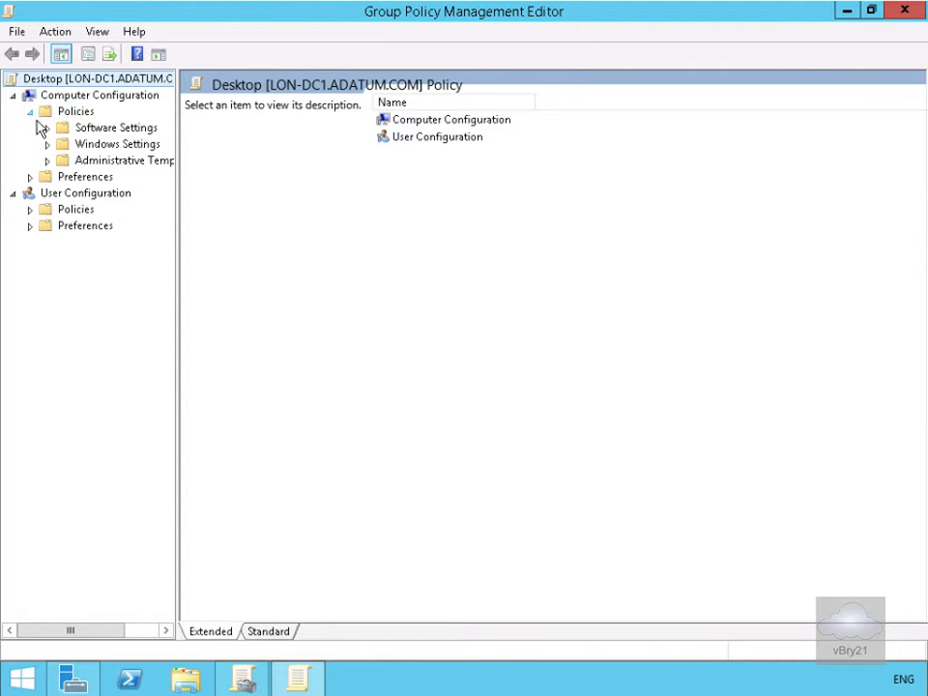
left_click(46, 144)
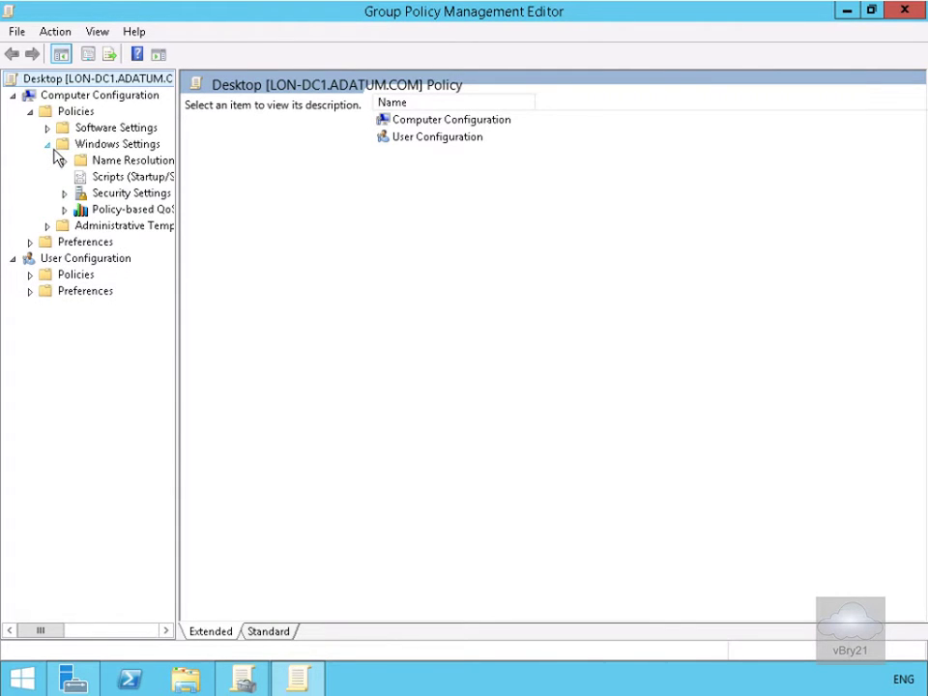
left_click(87, 192)
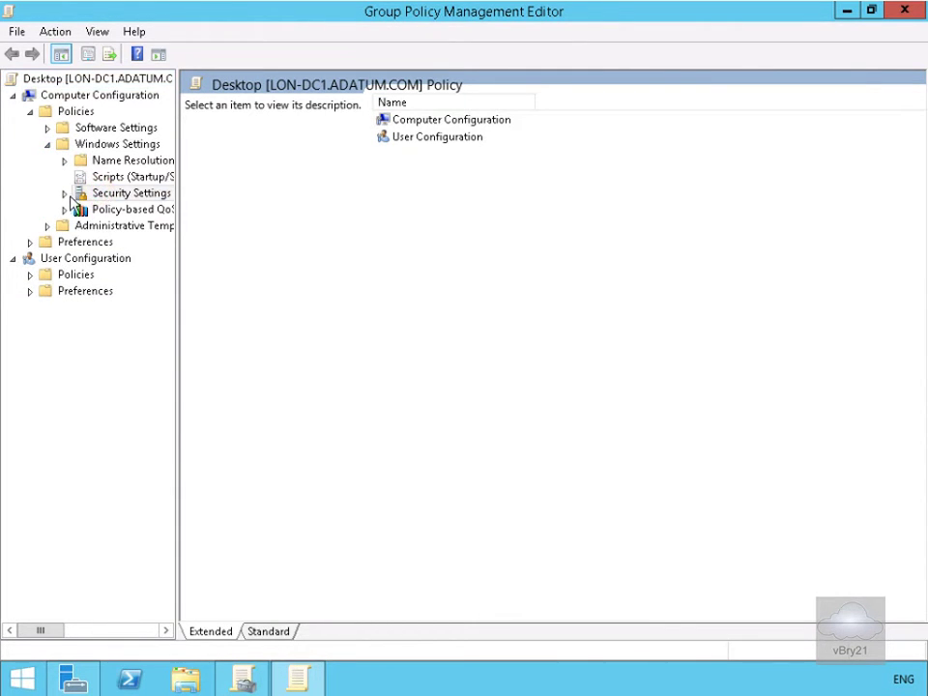
left_click(65, 195)
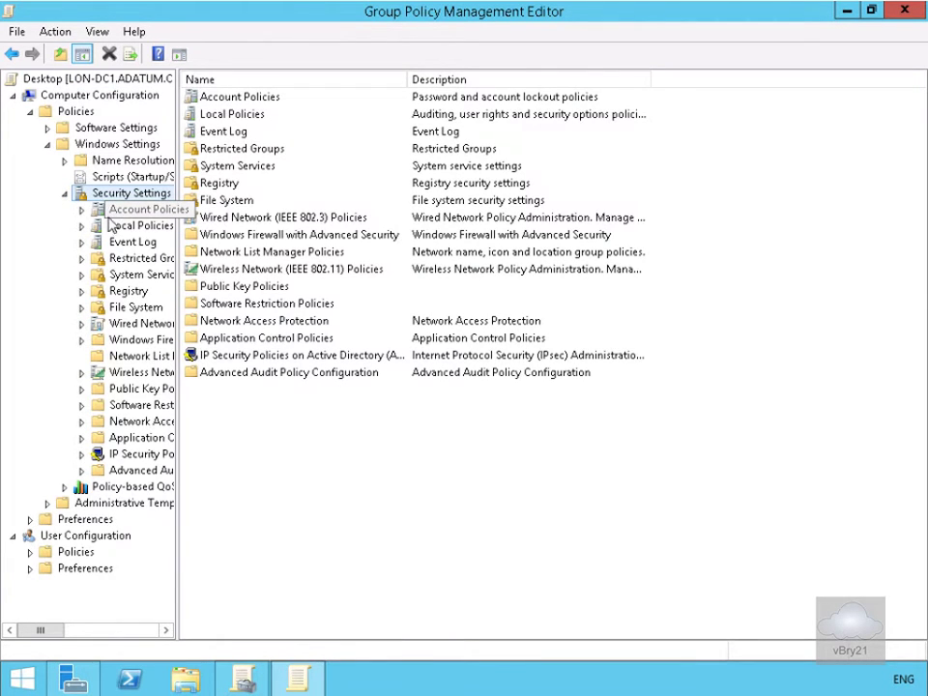
left_click(81, 227)
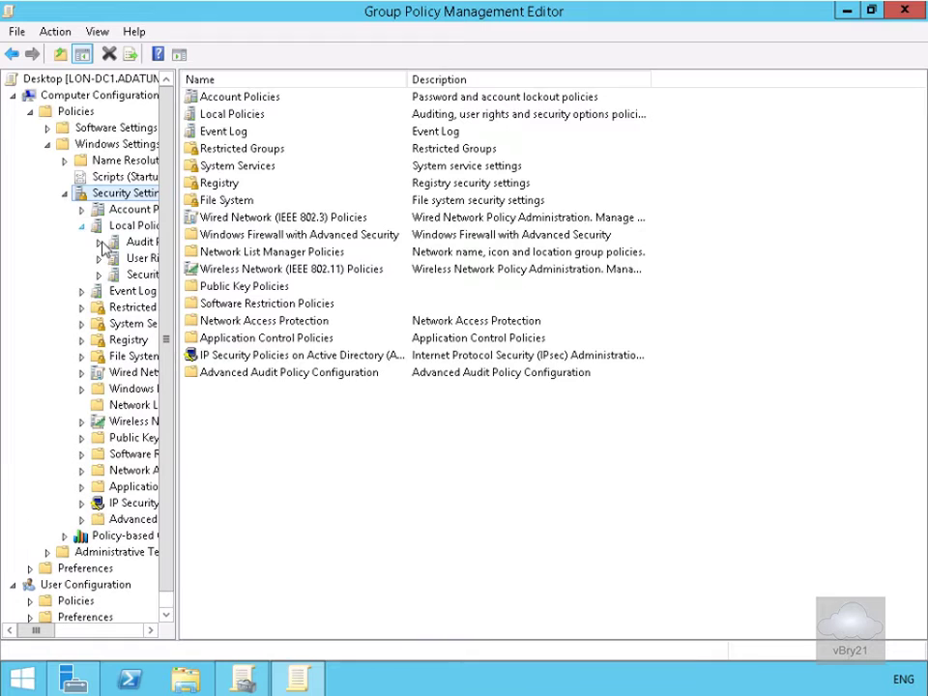
left_click(138, 273)
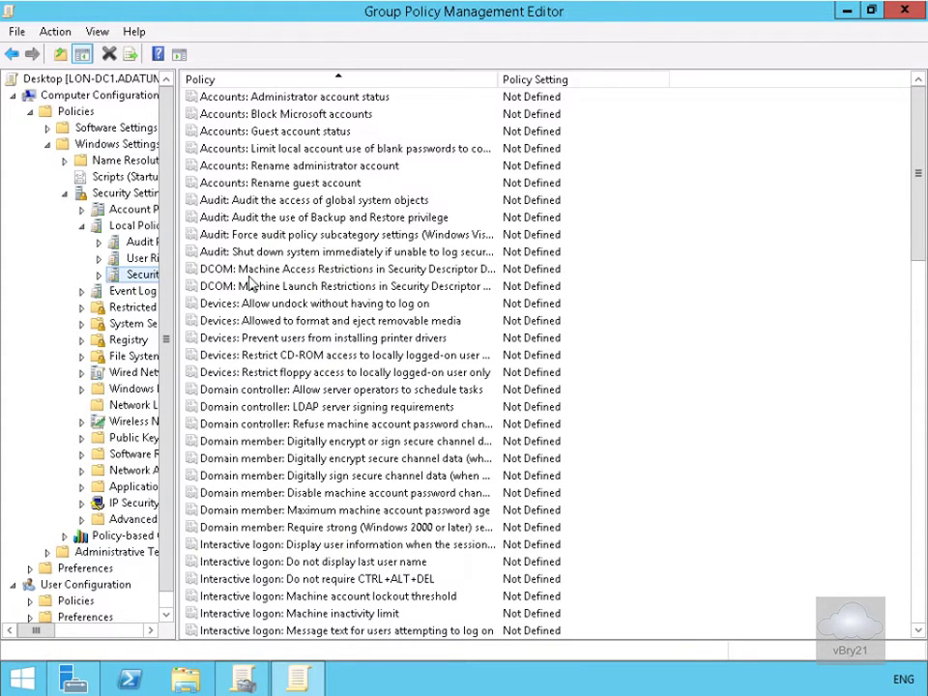
scroll(279, 310, "down", 1)
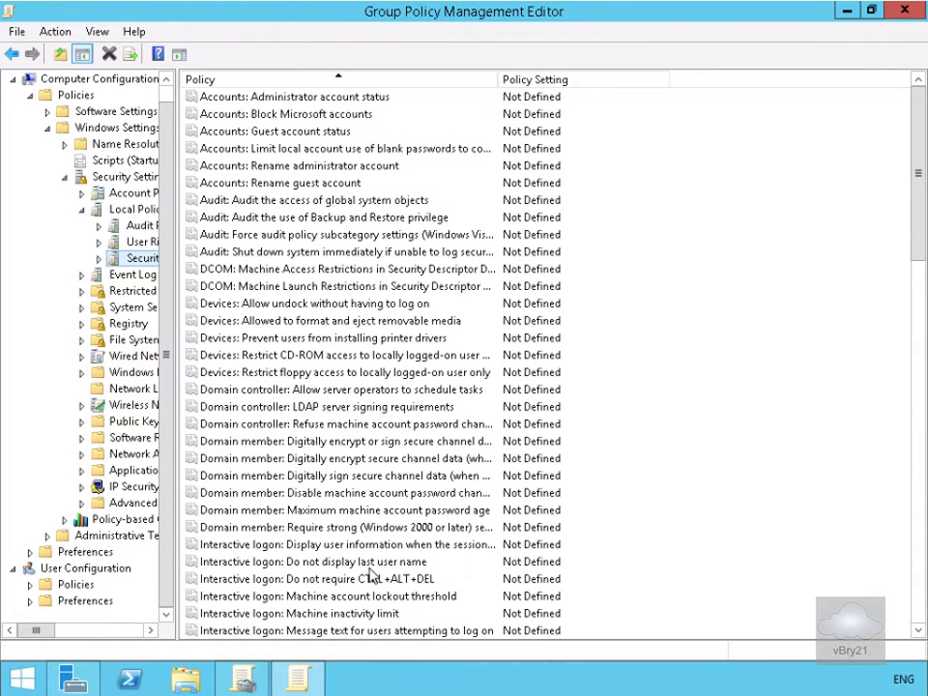
Define 'Interactive logon: Do not display last user name' as Enabled.
double_click(365, 563)
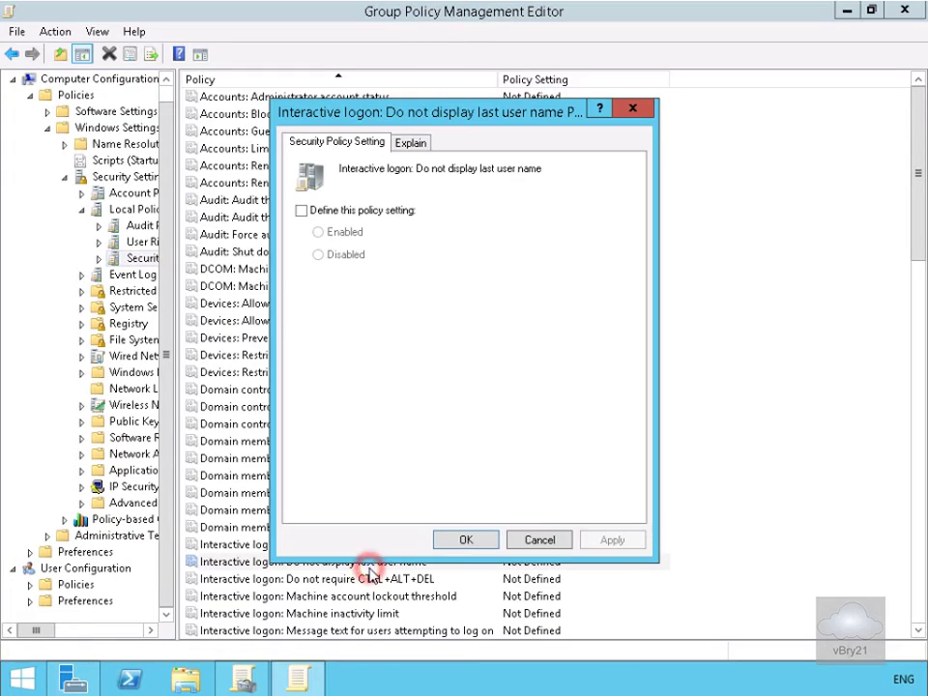
left_click(302, 211)
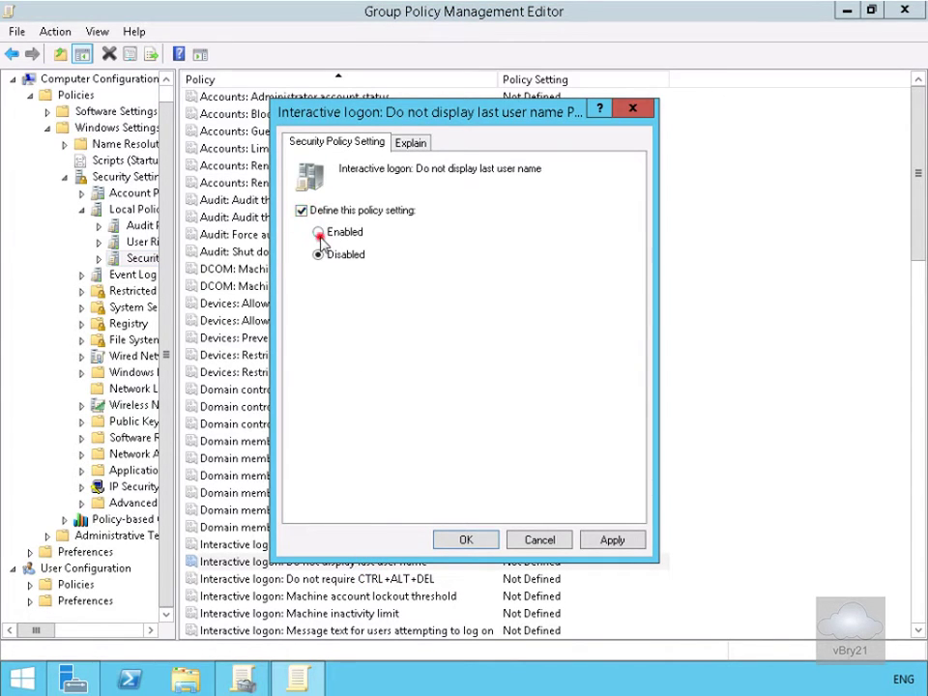
left_click(320, 236)
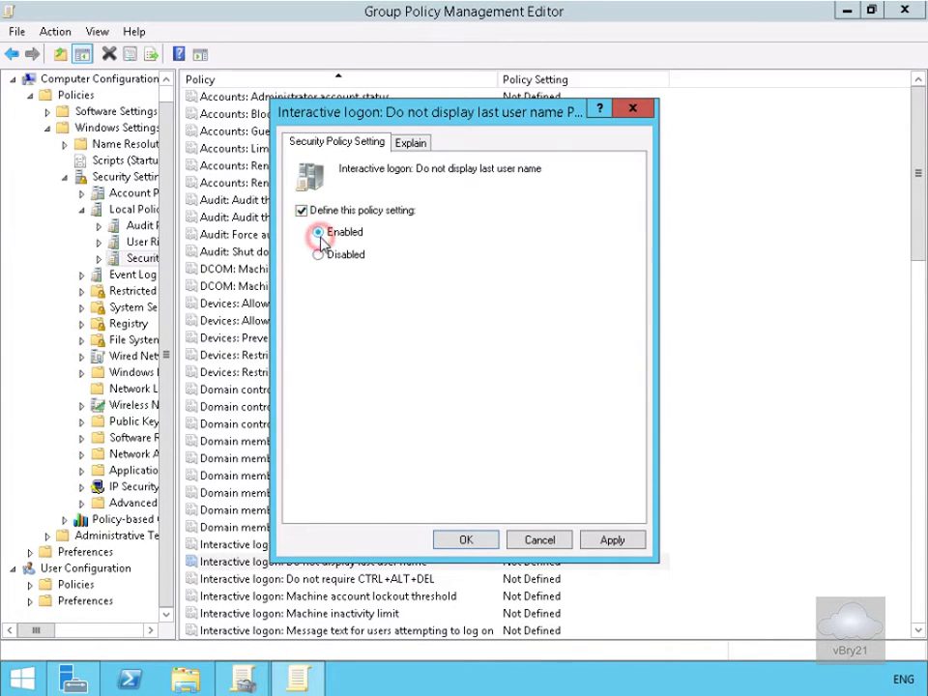
left_click(449, 543)
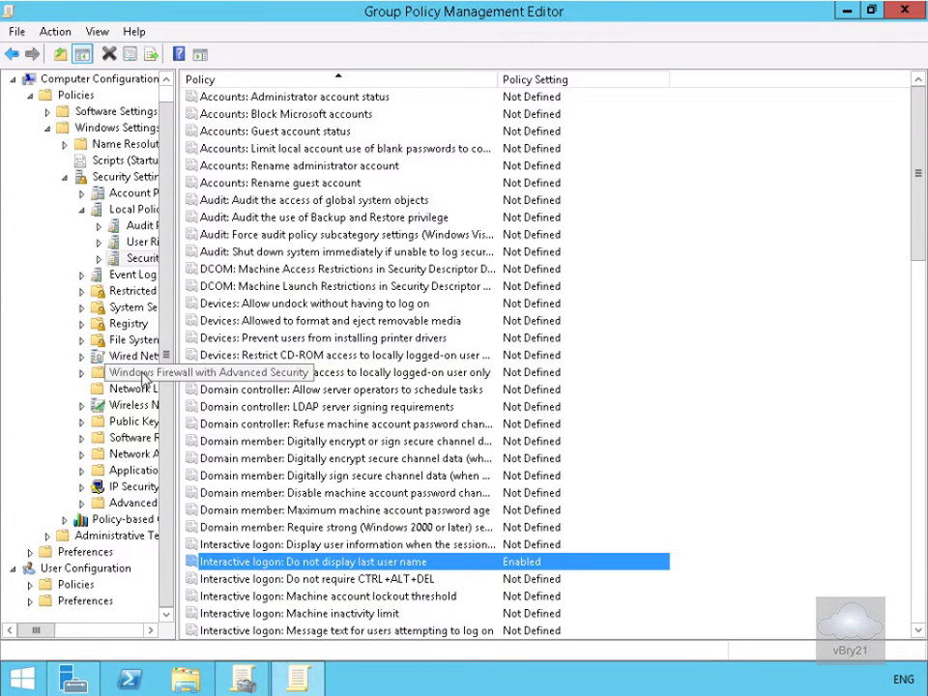
Under System Services, define the Windows Installer service startup mode as Disabled.
left_click(129, 306)
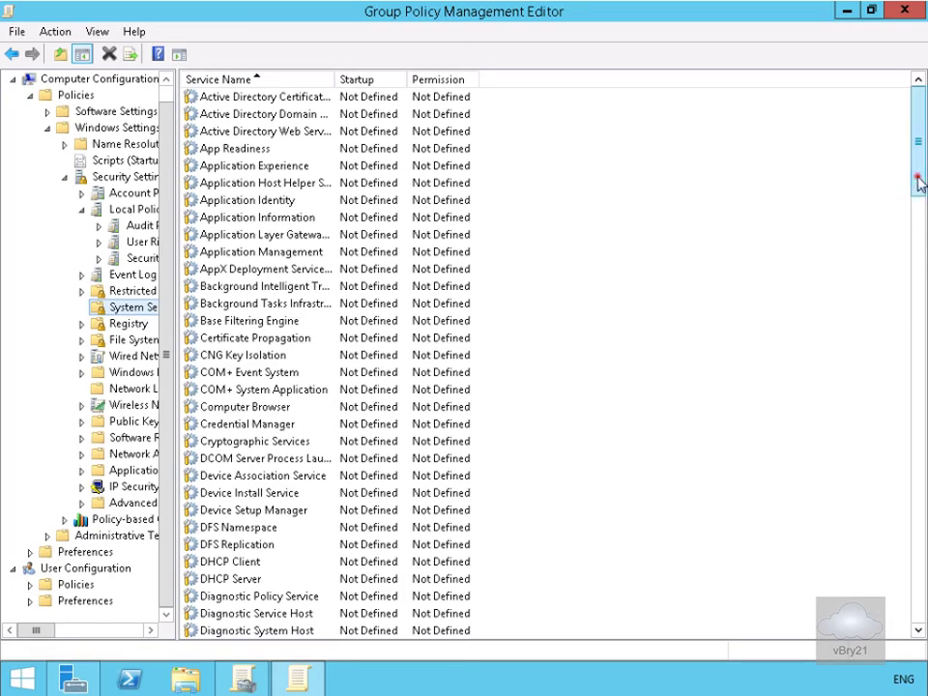
left_click_drag(919, 188, 923, 577)
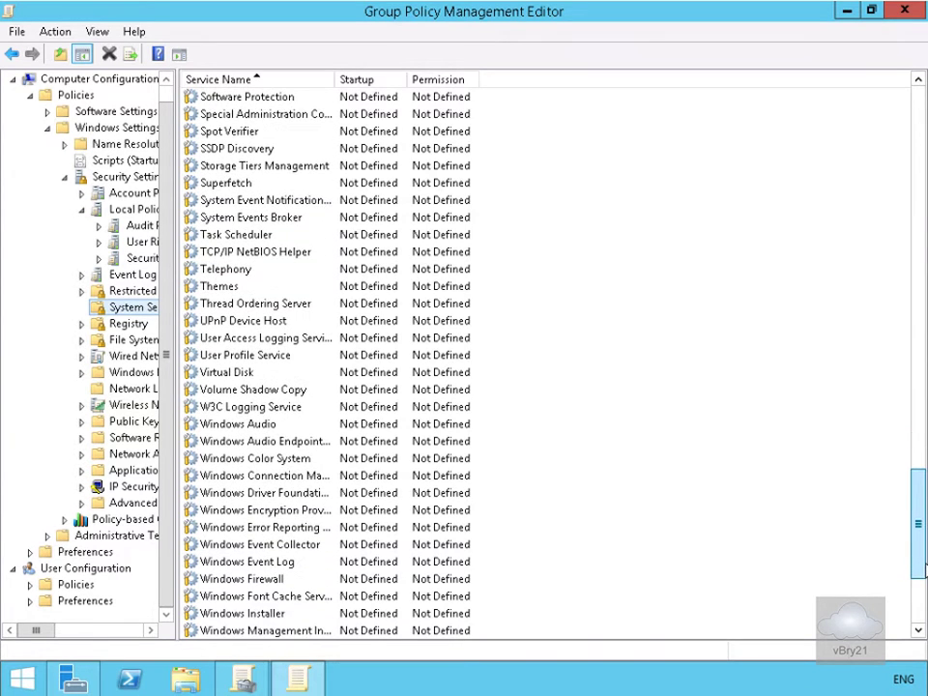
scroll(265, 612, "down", 1)
double_click(259, 595)
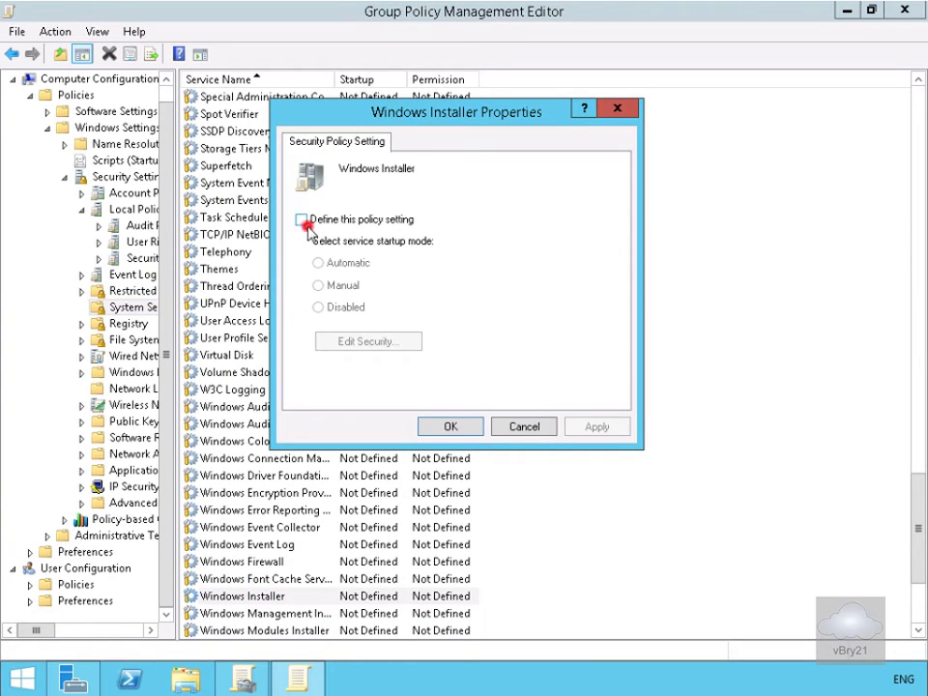
left_click(303, 221)
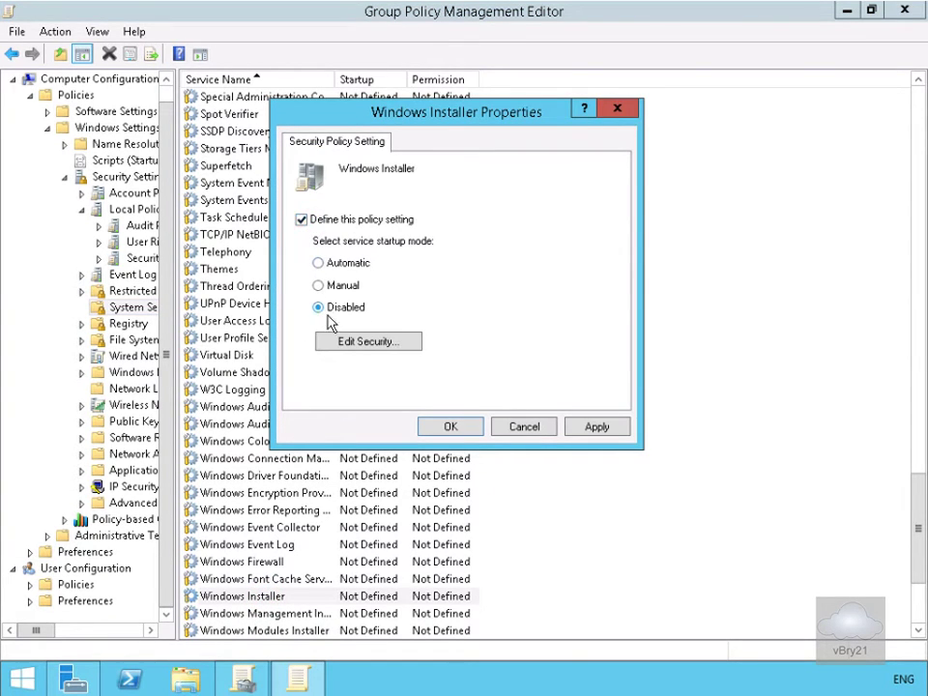
left_click(450, 428)
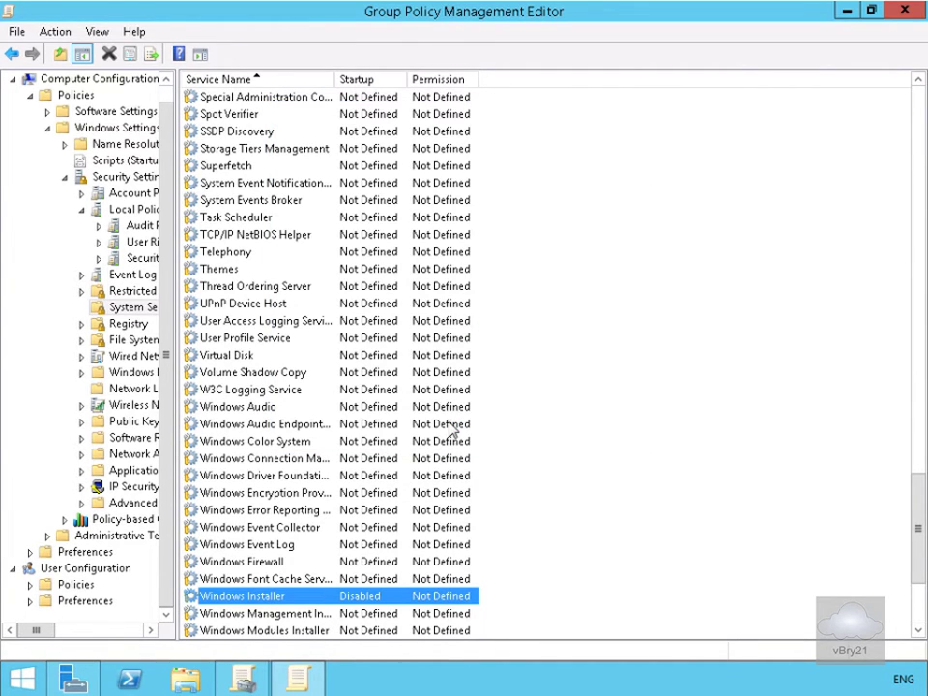
Go to User Configuration > Administrative Templates > Start Menu and Taskbar, selecting Remove Search link.
left_click(30, 95)
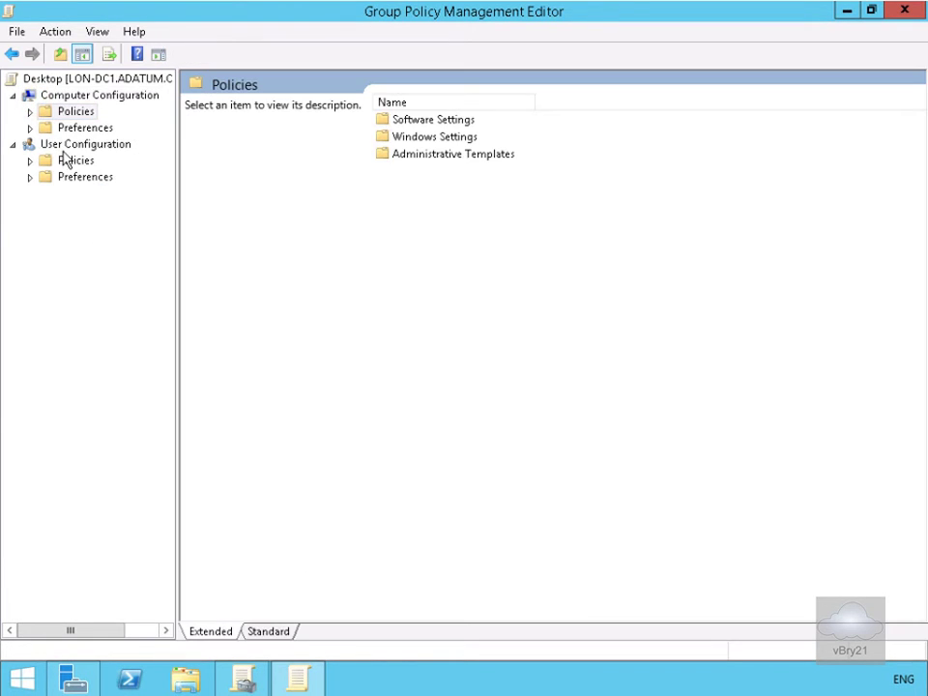
left_click(30, 161)
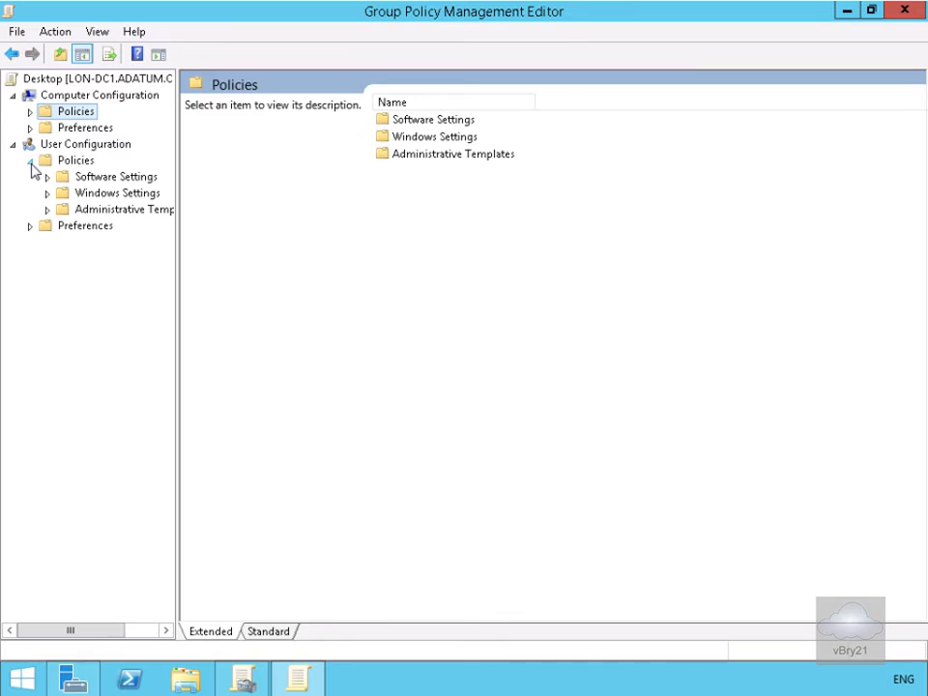
left_click(48, 210)
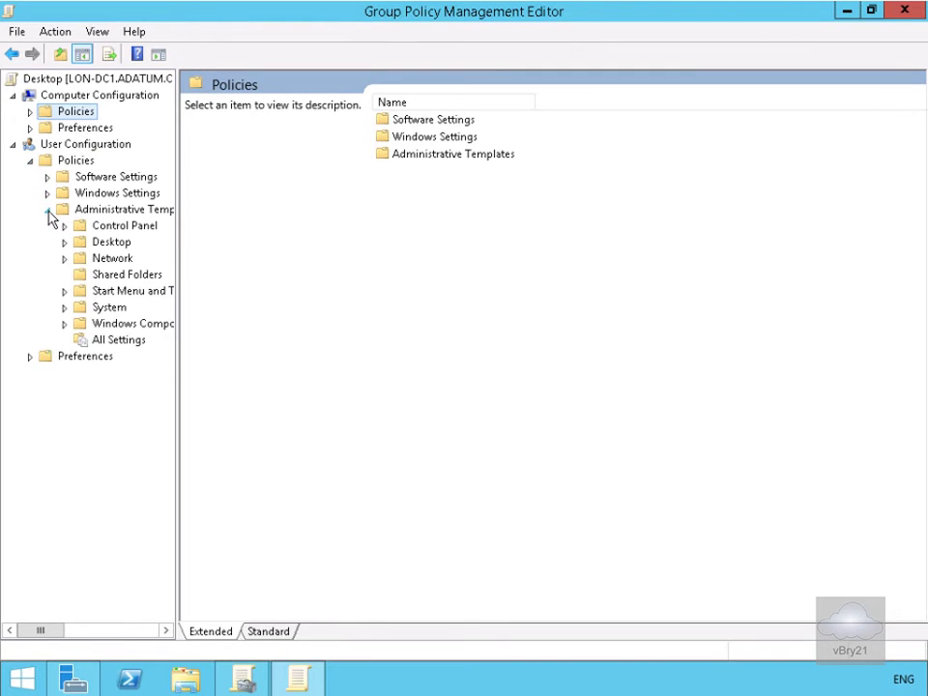
left_click(116, 291)
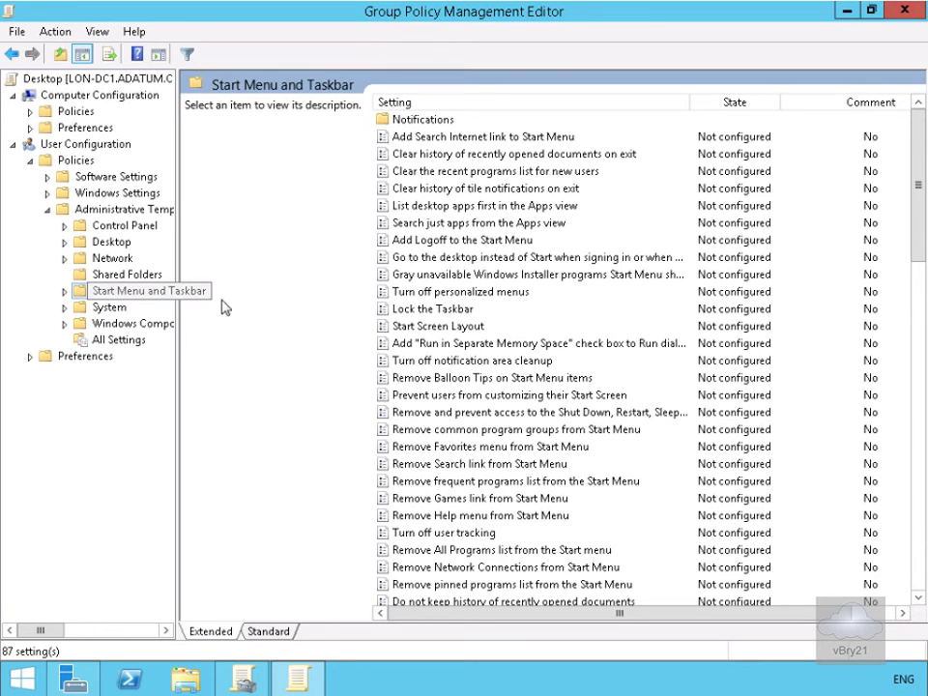
left_click(442, 464)
Set the Remove Search link from Start Menu policy to Enabled.
double_click(442, 465)
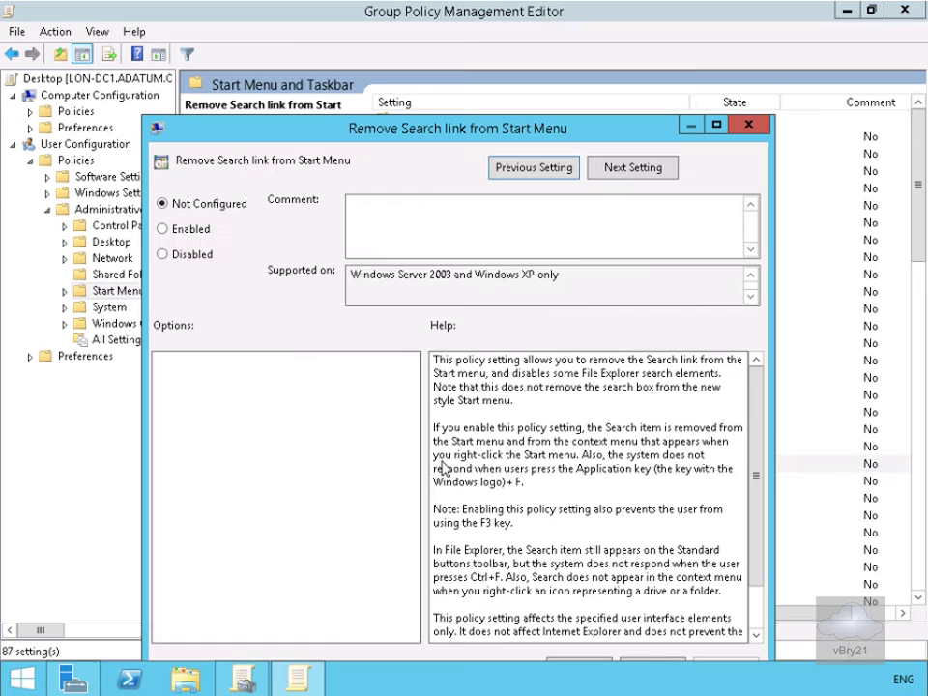
left_click(193, 228)
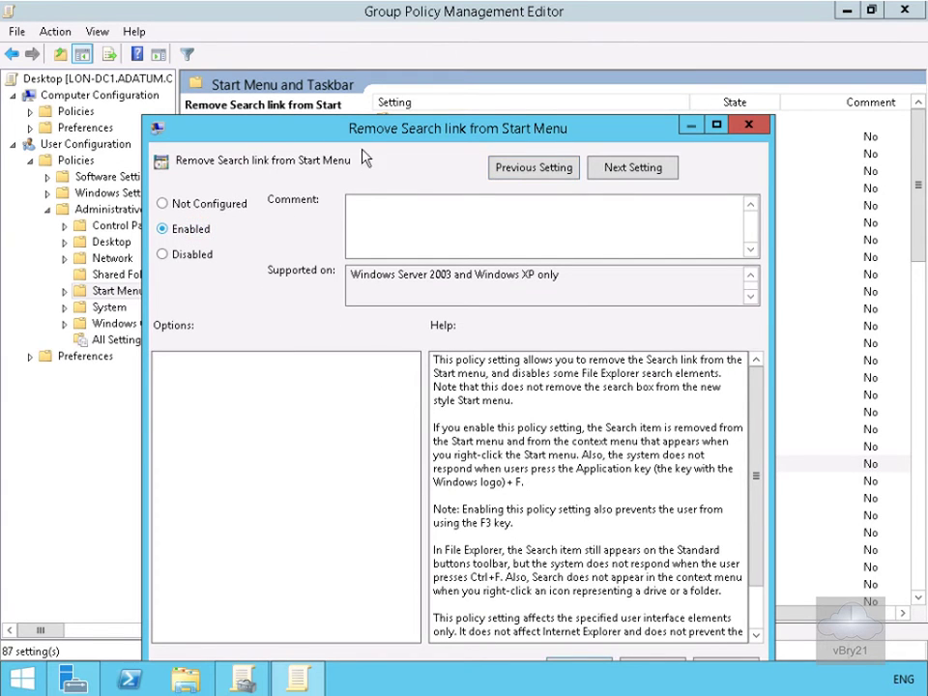
left_click_drag(348, 126, 326, 67)
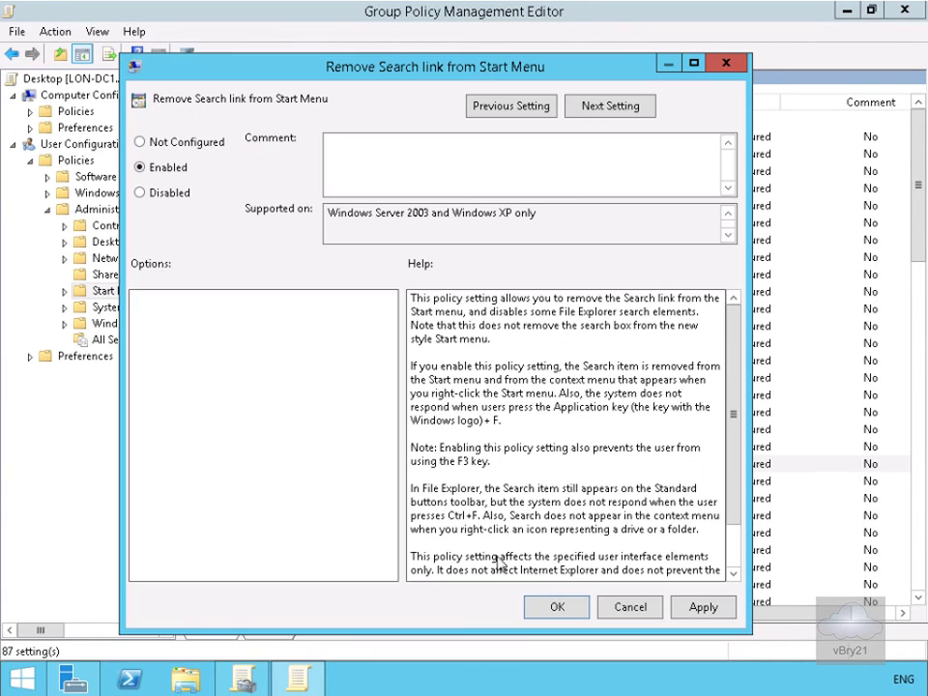
left_click(559, 606)
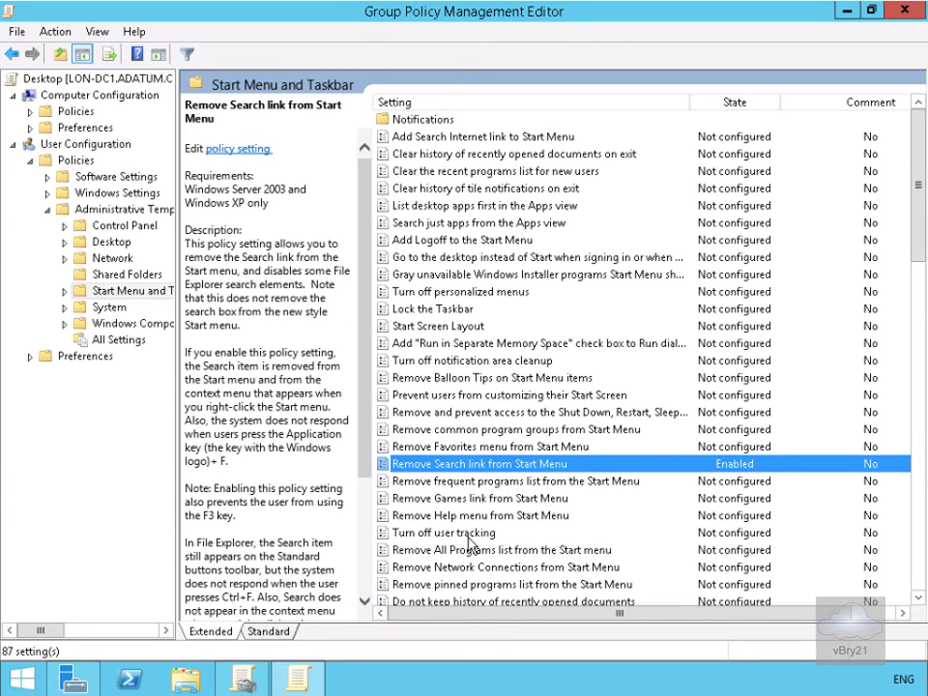
Under Control Panel > Display, open the Hide Settings tab policy.
left_click(116, 226)
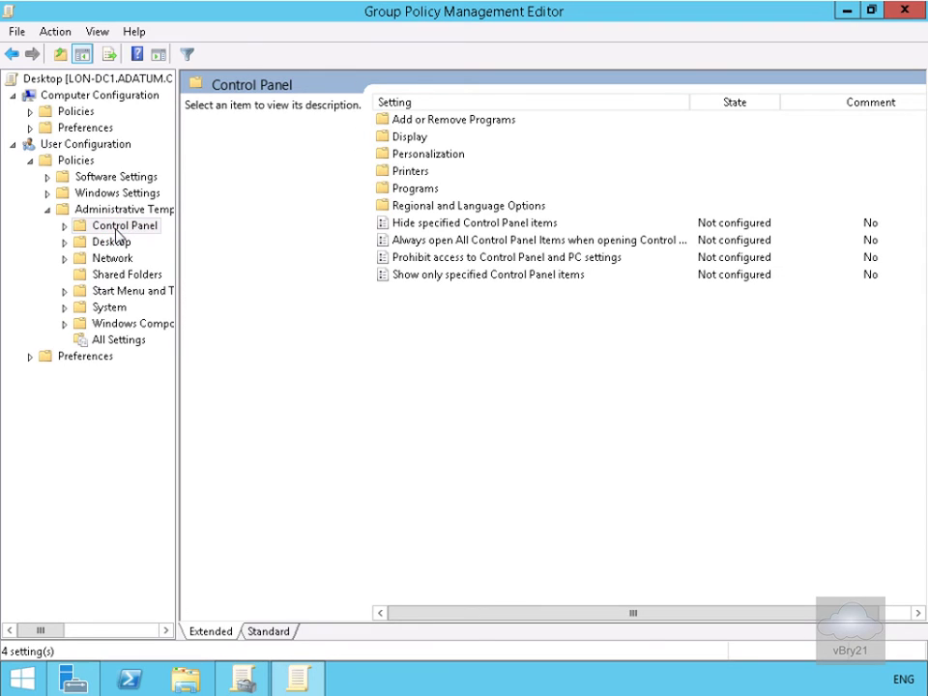
left_click(66, 227)
left_click(105, 259)
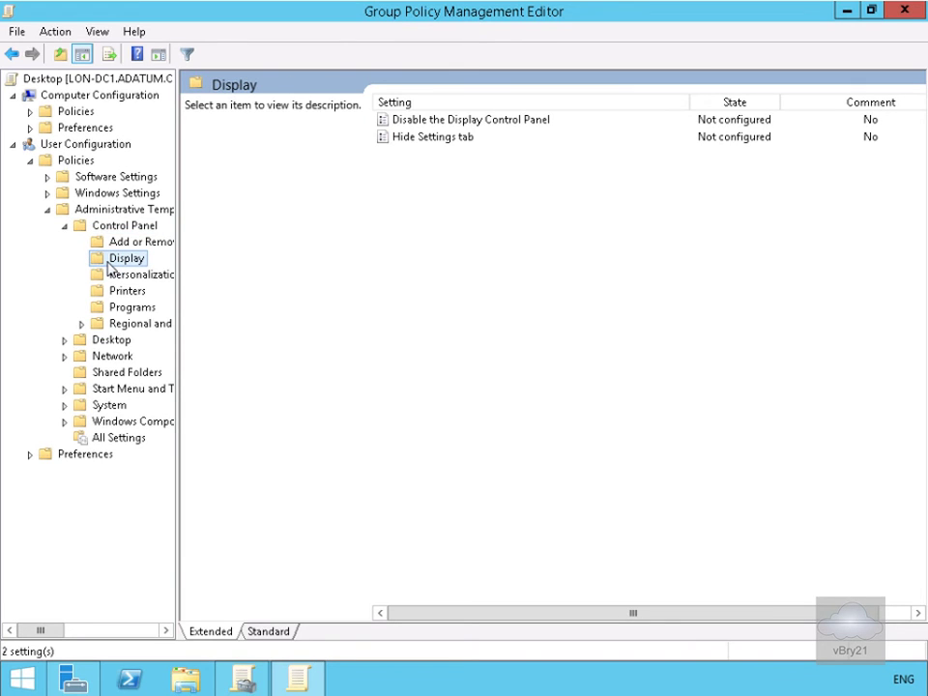
double_click(422, 136)
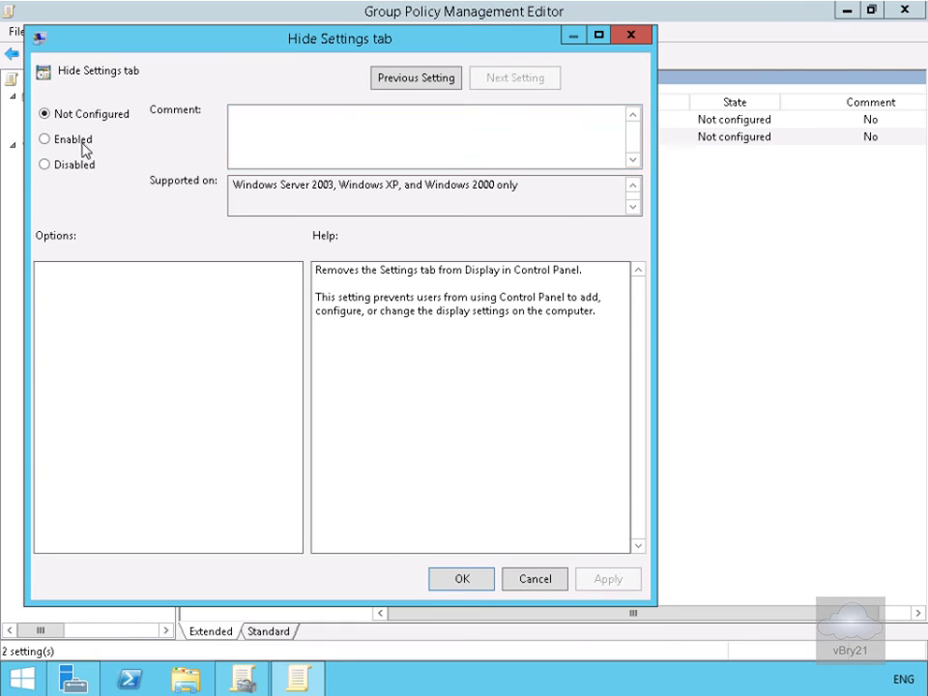
Set the Display policy 'Hide Settings tab' to Enabled, then close the Group Policy Management Editor.
left_click(81, 143)
left_click(464, 579)
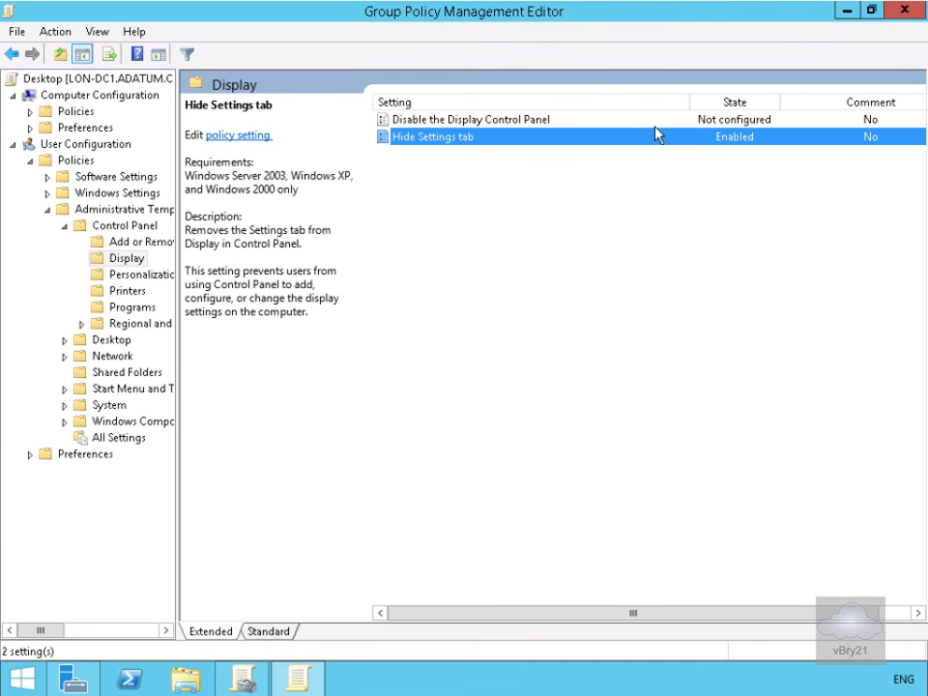
left_click(905, 19)
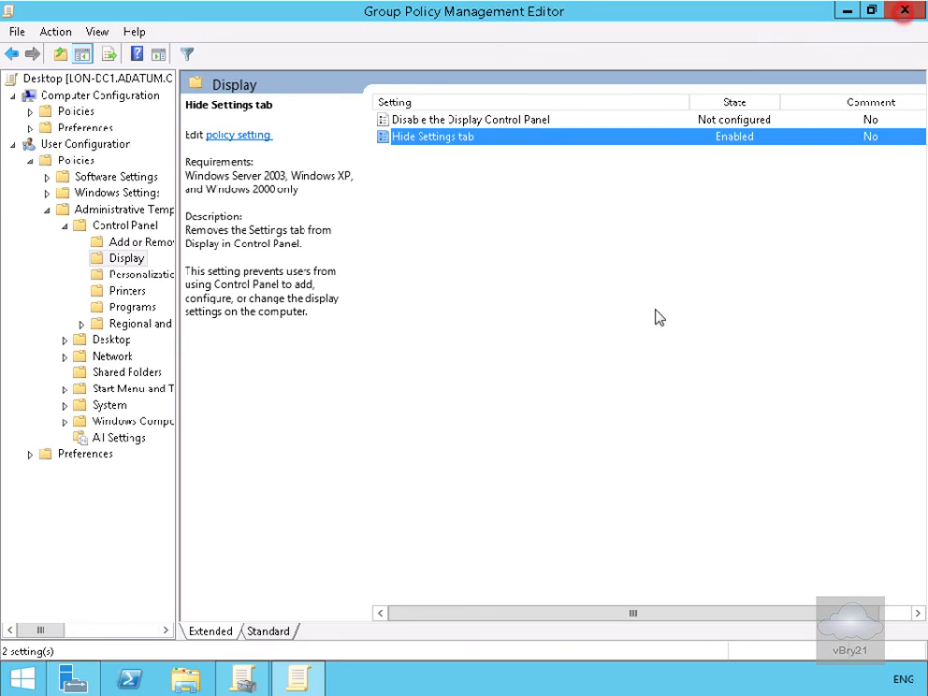